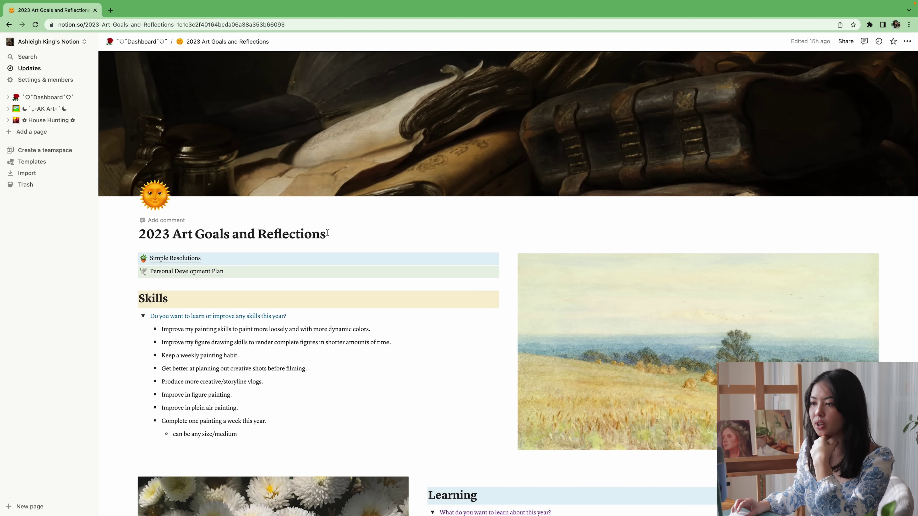
Look through the Skills and Learning sections of the 2023 Art Goals and Reflections page, continuing down to 2022 Reflections.
scroll(193, 209, down, 2)
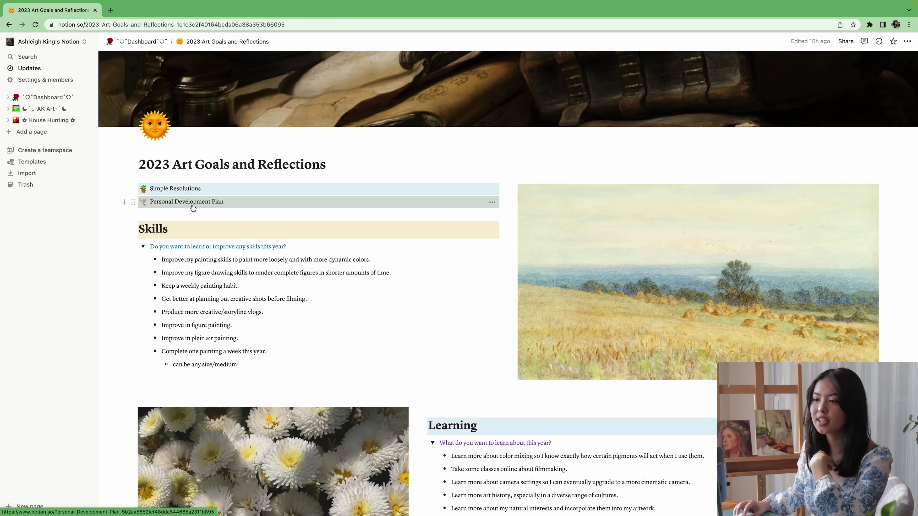
scroll(193, 209, down, 3)
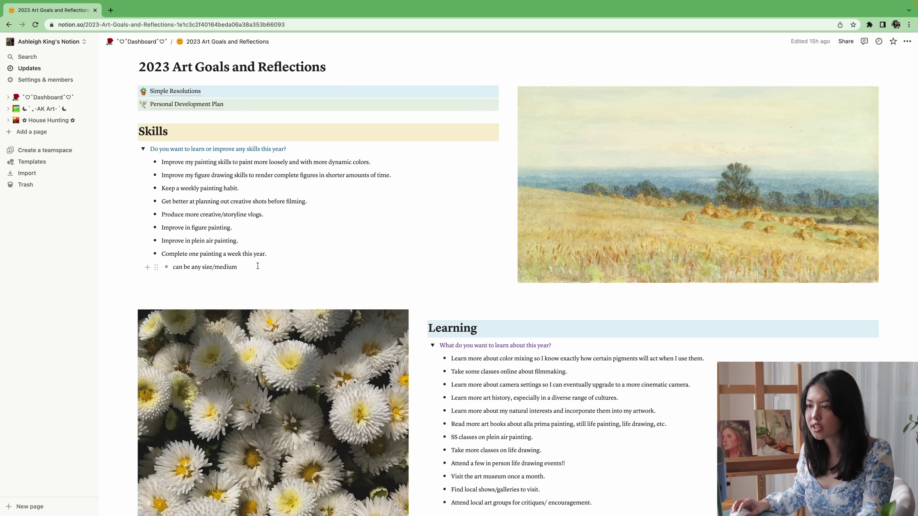
scroll(257, 266, down, 5)
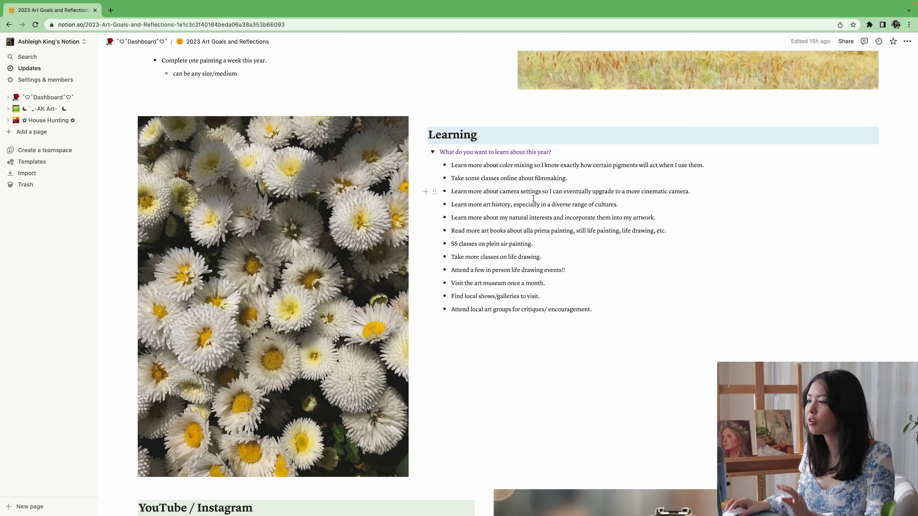
scroll(604, 242, down, 1)
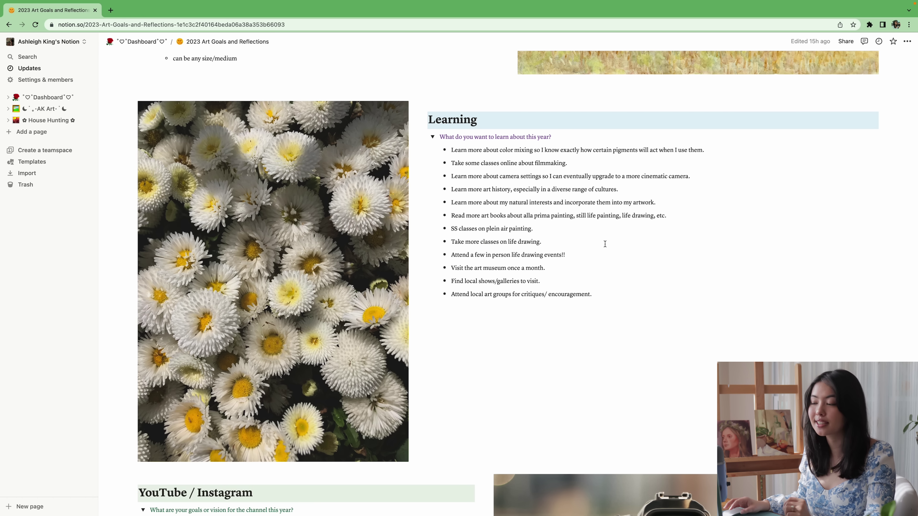
scroll(605, 244, down, 8)
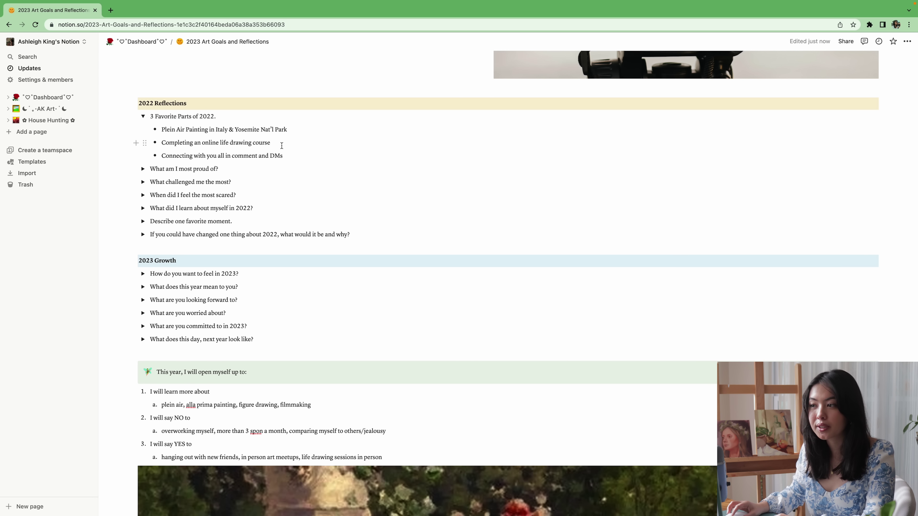
Expand the 2022 Reflections answers about being most proud, biggest challenge, lessons learned about myself and one favorite moment.
click(143, 170)
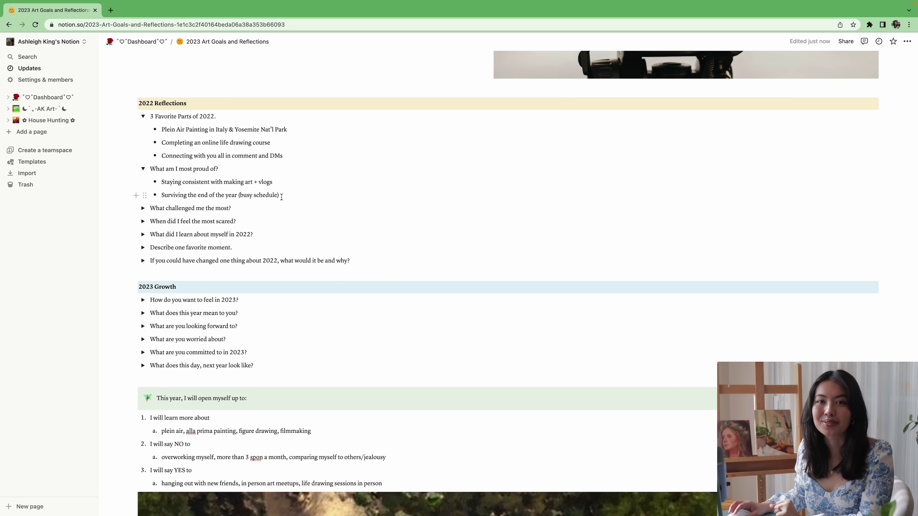
click(143, 209)
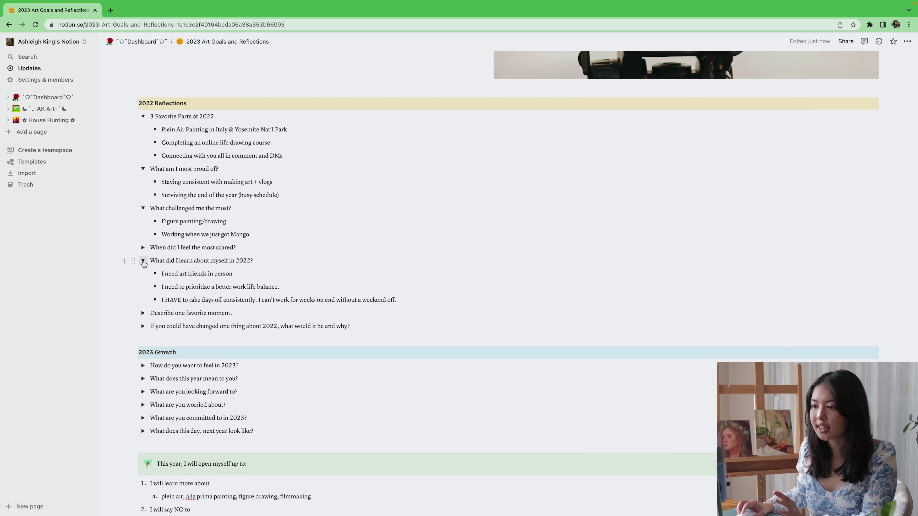
scroll(276, 267, down, 1)
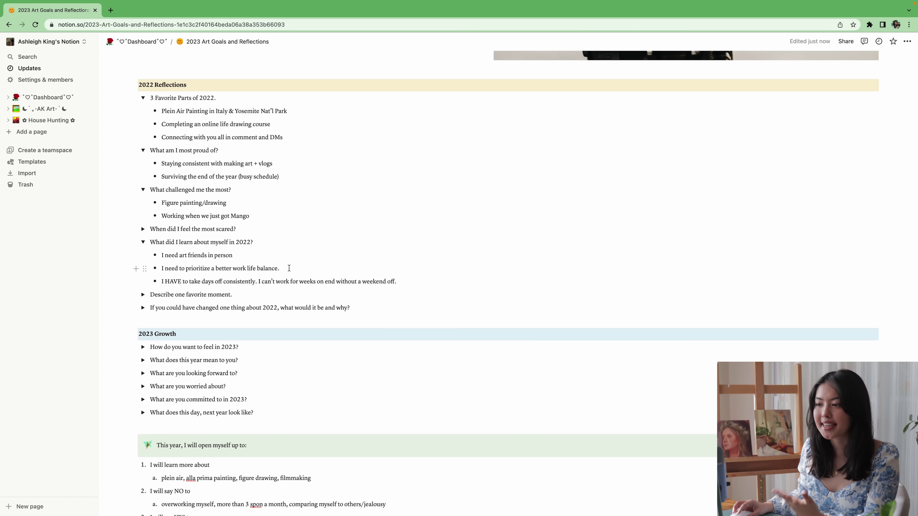
click(143, 294)
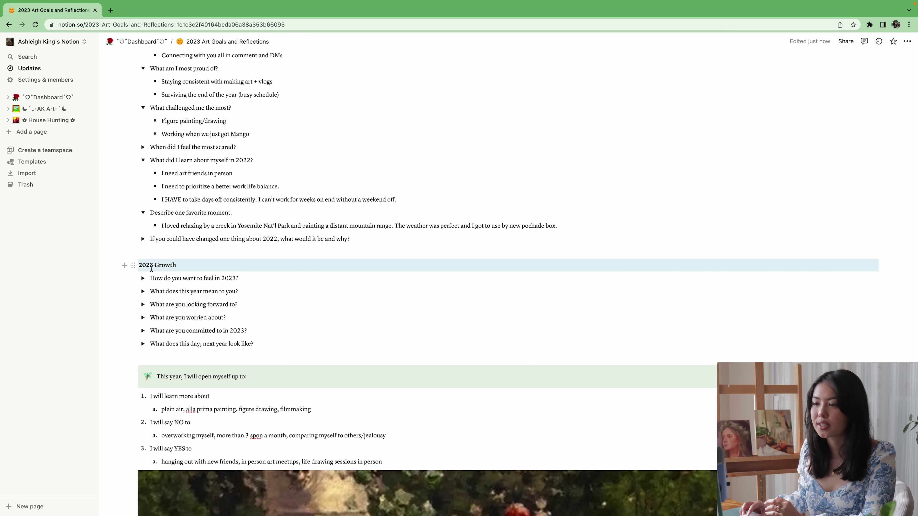
Expand the 2023 Growth answers on how to feel, what the year means, what to look forward to and worries.
click(143, 278)
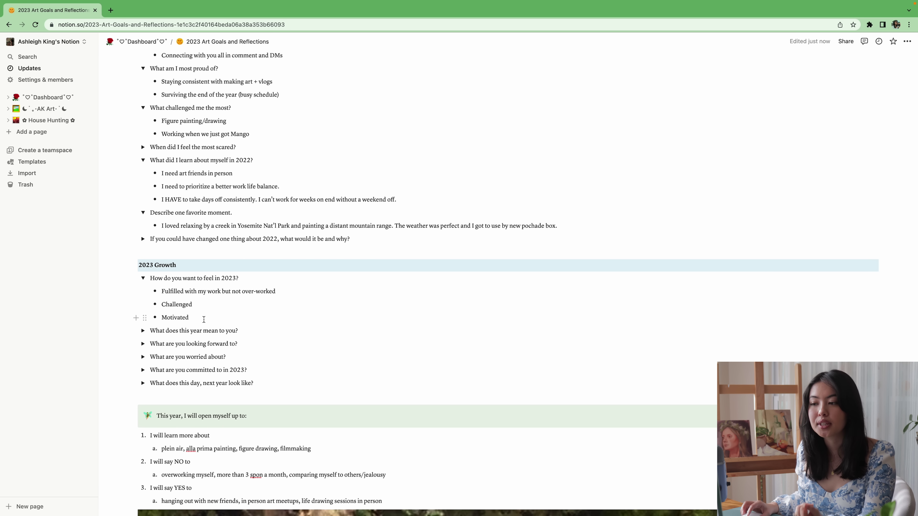
click(143, 331)
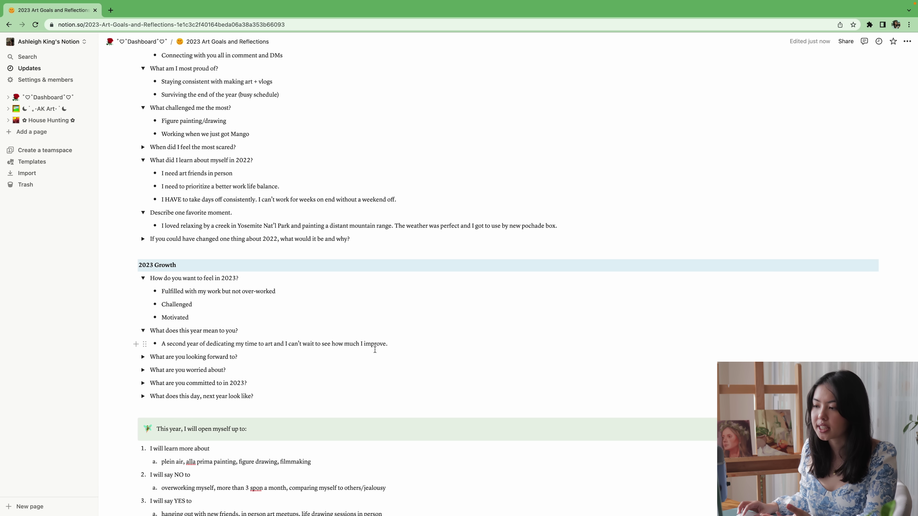
scroll(405, 349, down, 2)
click(143, 332)
scroll(143, 333, down, 3)
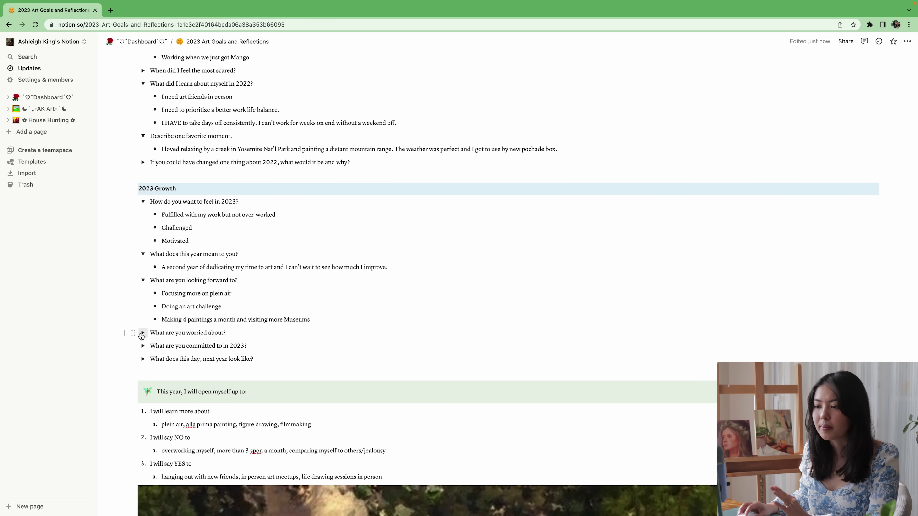
click(144, 332)
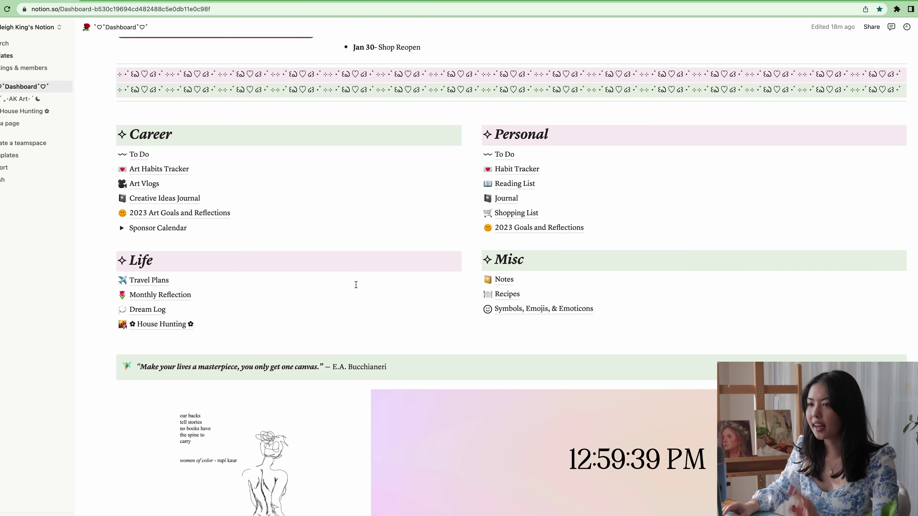
Open the To Do page listed under Career on the dashboard and look over the weekly tasks.
scroll(357, 284, down, 1)
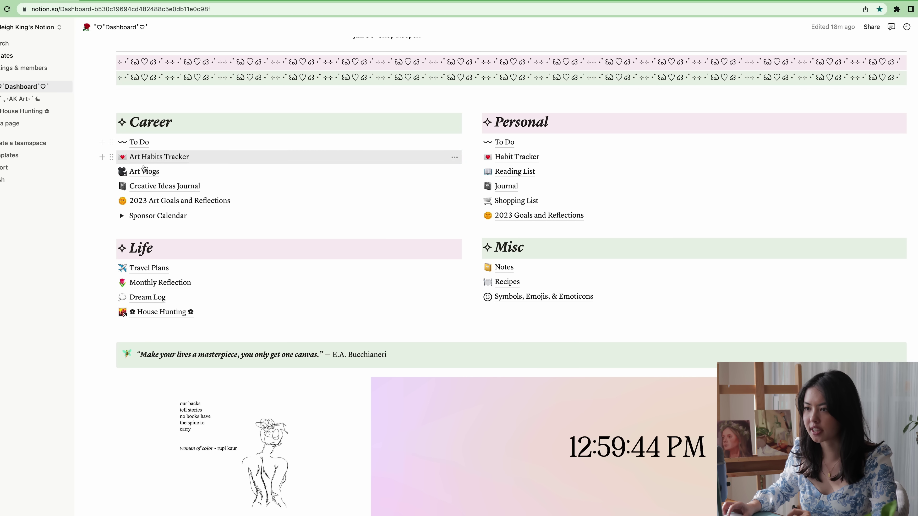
click(136, 142)
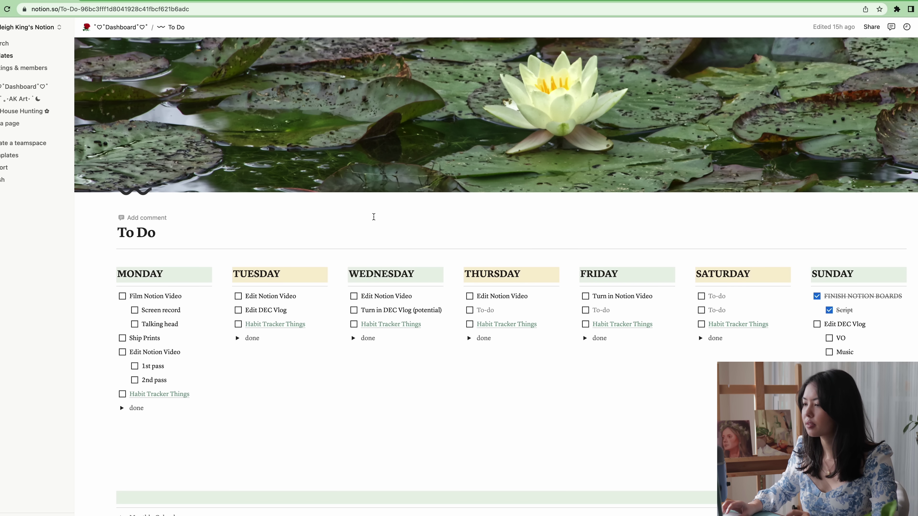
scroll(432, 238, down, 2)
scroll(432, 238, up, 2)
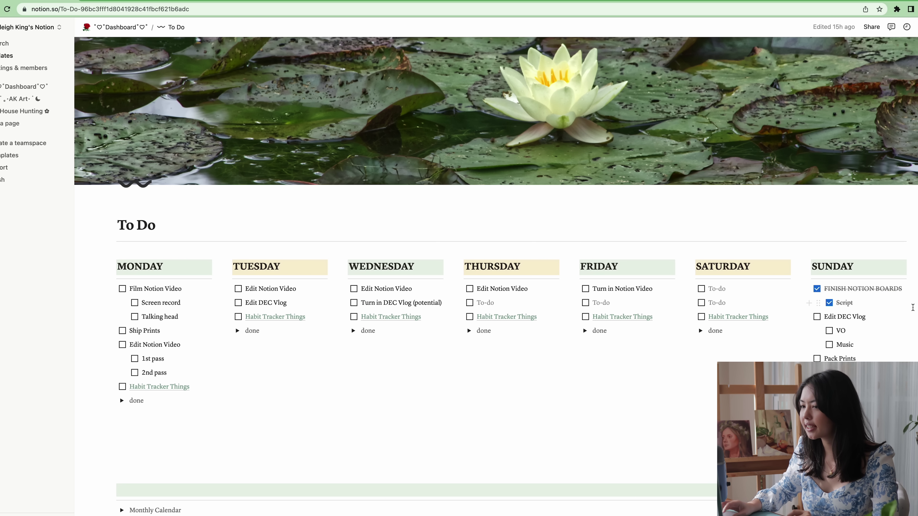
scroll(172, 343, down, 2)
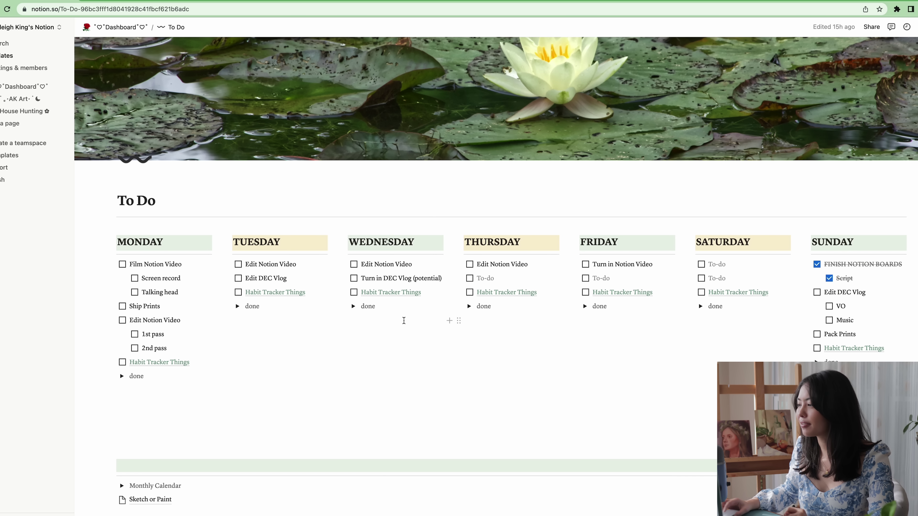
Check off Sunday's Edit DEC Vlog task along with its VO and Music subtasks.
click(816, 292)
click(828, 306)
click(828, 320)
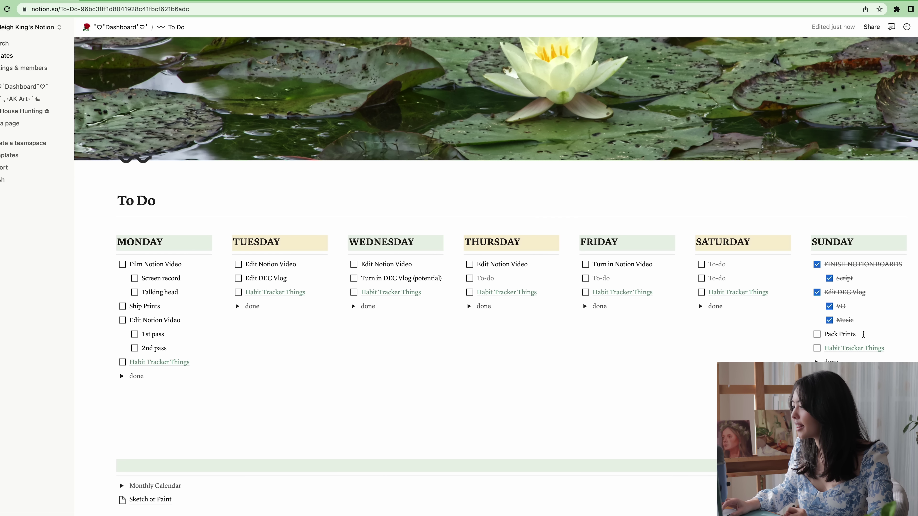
Try moving the Edit DEC Vlog task into Sunday's done toggle, view the toggle's contents, and undo the move.
drag(804, 292, 834, 361)
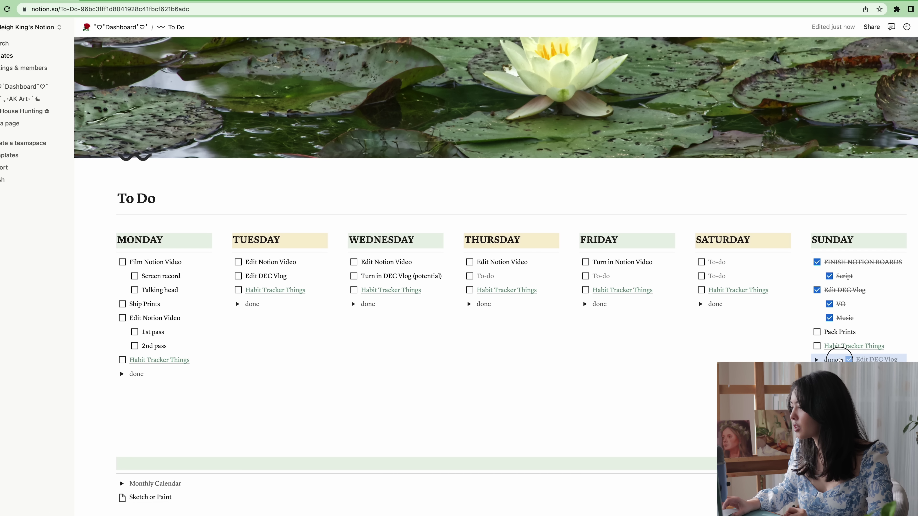
click(816, 318)
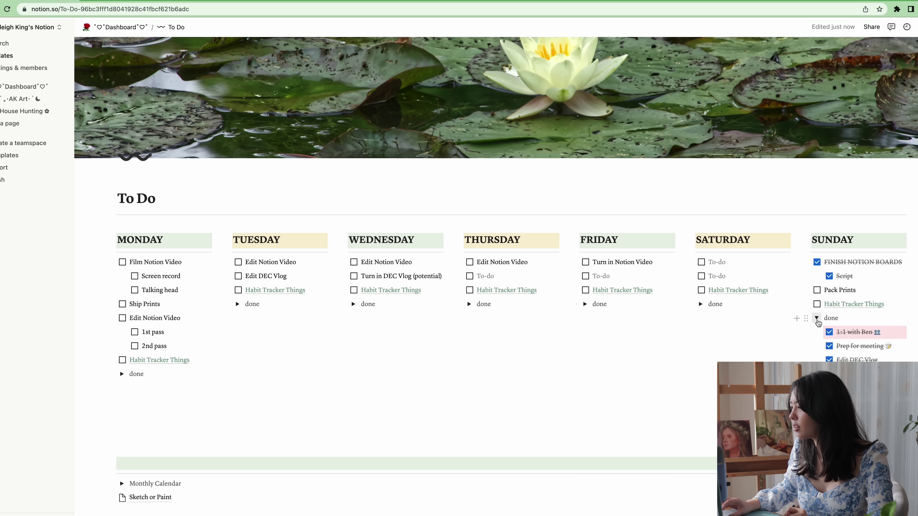
click(816, 318)
key(super+z)
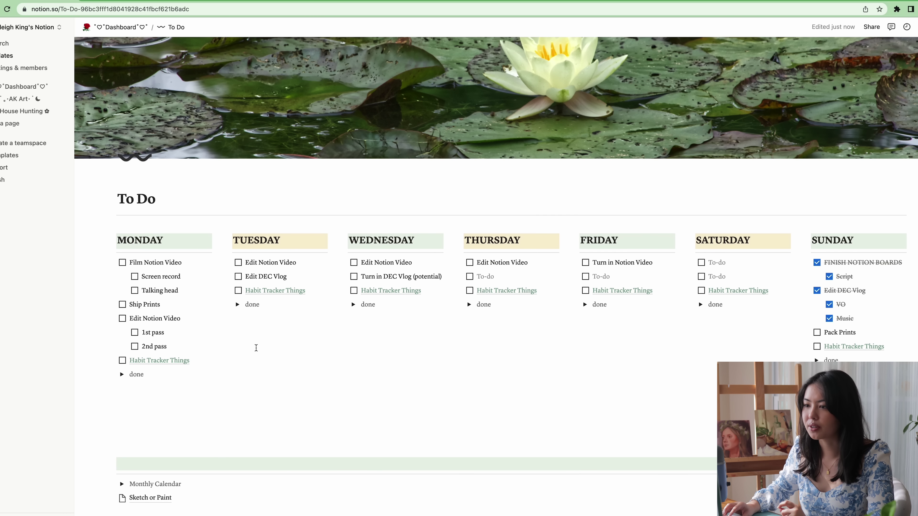
Open the Art Habits Tracker from Monday's to-do list and check off Monday's new artist/painting, new painting idea/concept and Sketch habits.
mouse_move(154, 363)
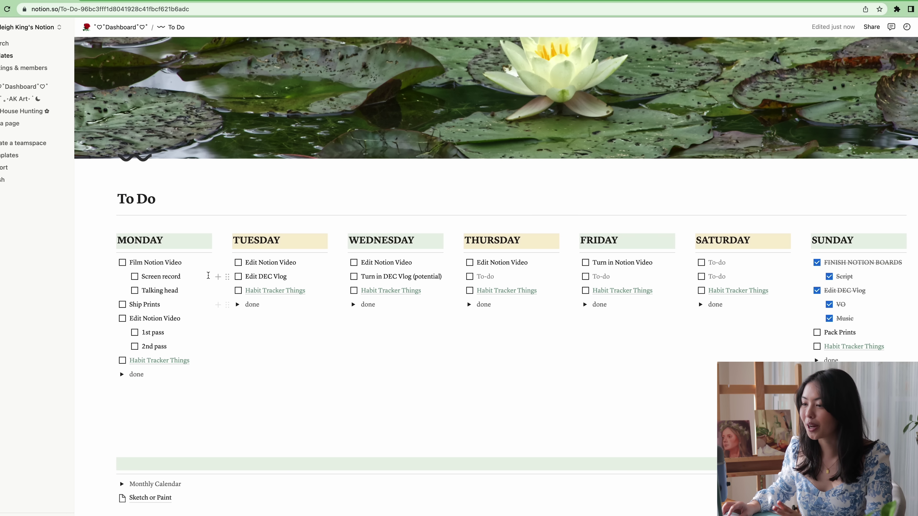
click(154, 362)
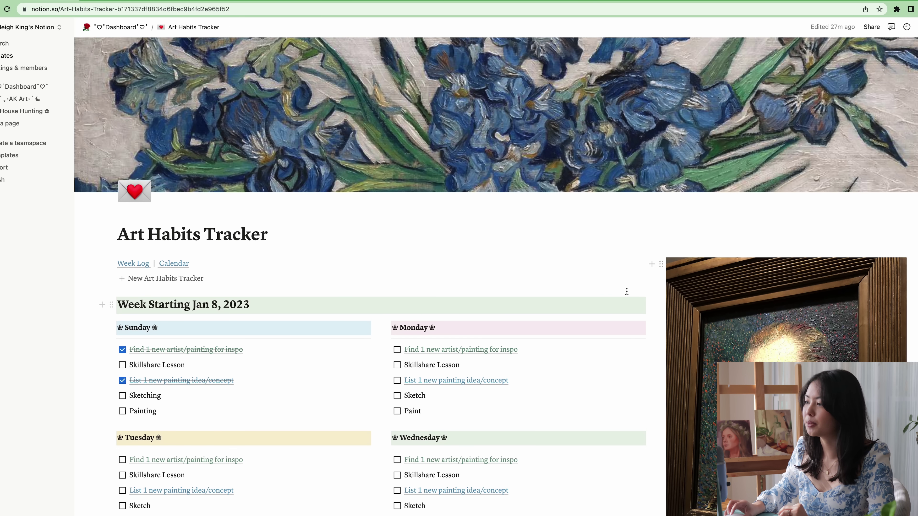
scroll(626, 291, down, 2)
scroll(626, 291, down, 4)
click(396, 149)
click(397, 180)
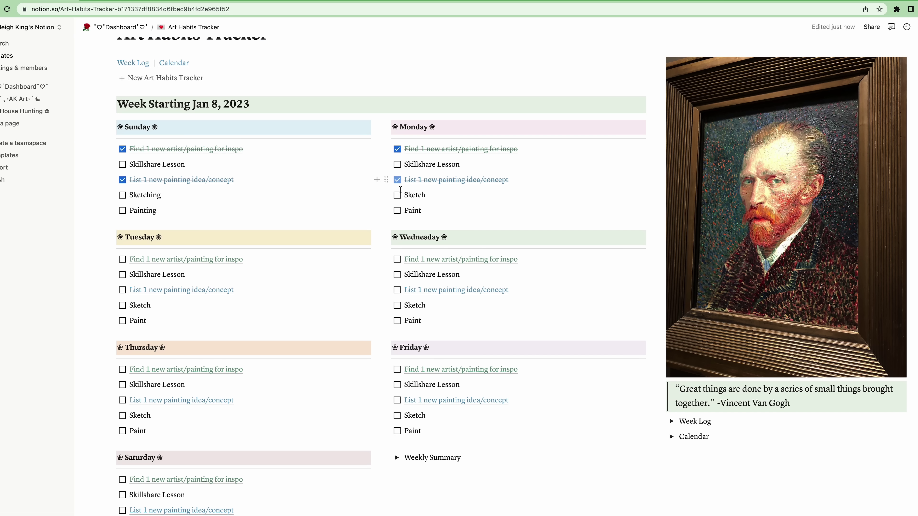
click(397, 196)
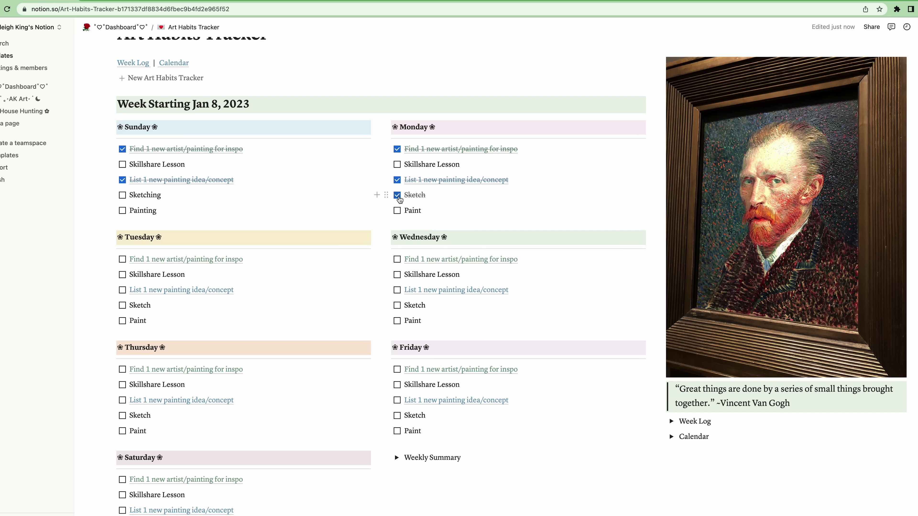